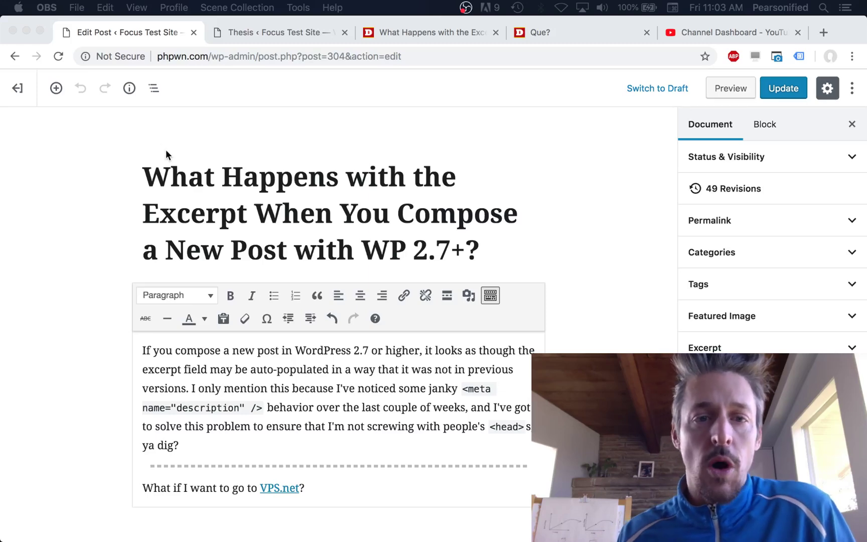
# Go to the Thesis admin's Manage Boxes page.
pyautogui.click(260, 36)
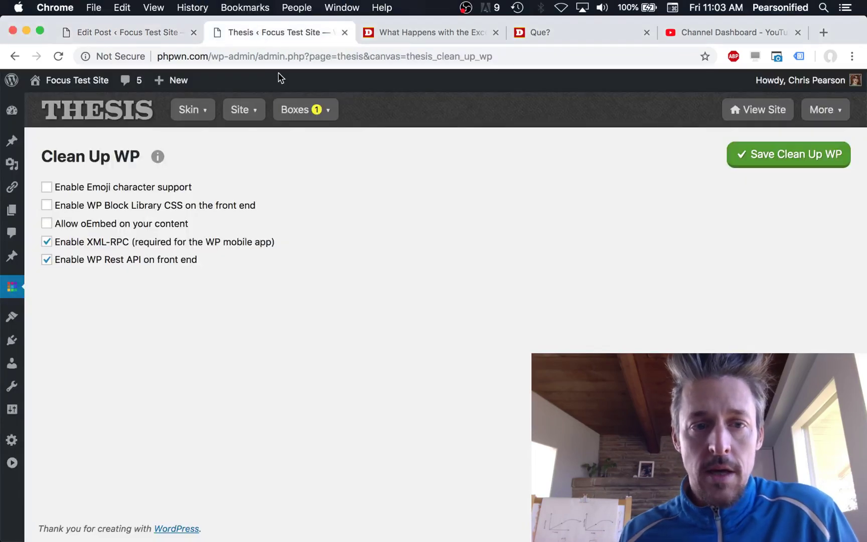
pyautogui.moveTo(12, 141)
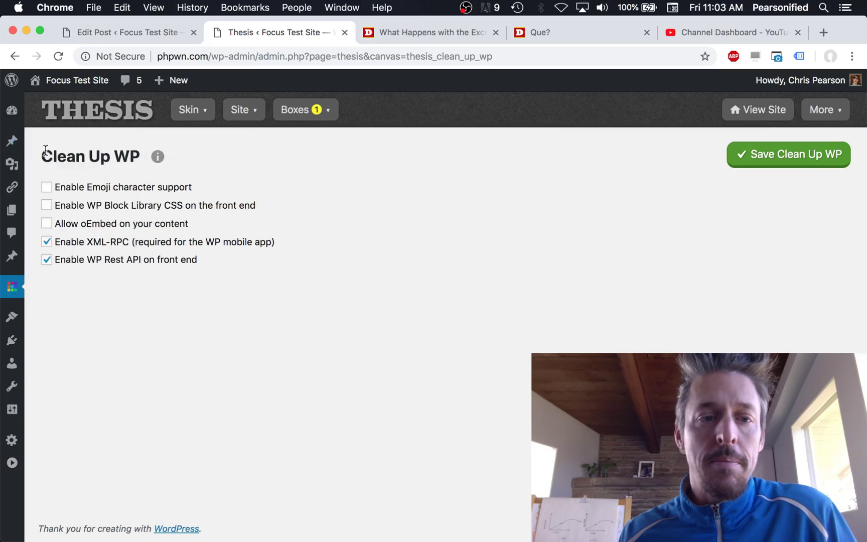
pyautogui.moveTo(44, 153); pyautogui.dragTo(224, 155)
pyautogui.click(224, 155)
pyautogui.moveTo(301, 110)
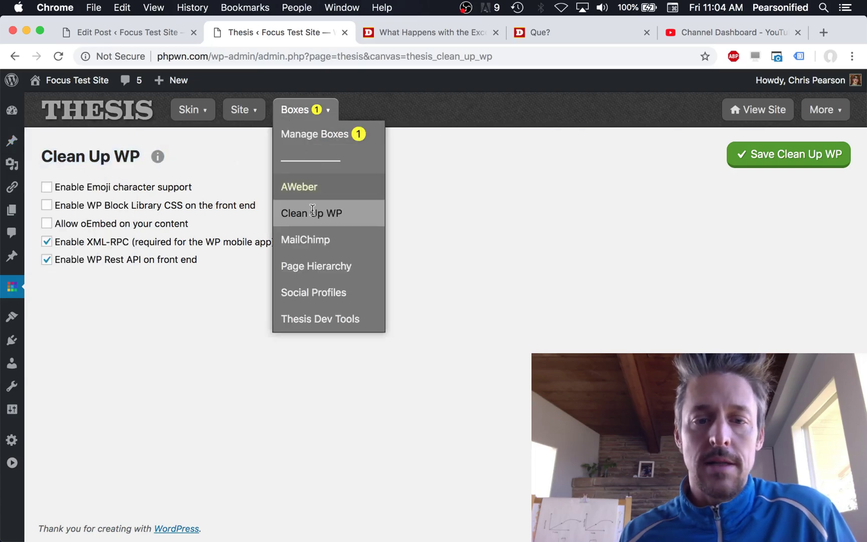
pyautogui.click(317, 136)
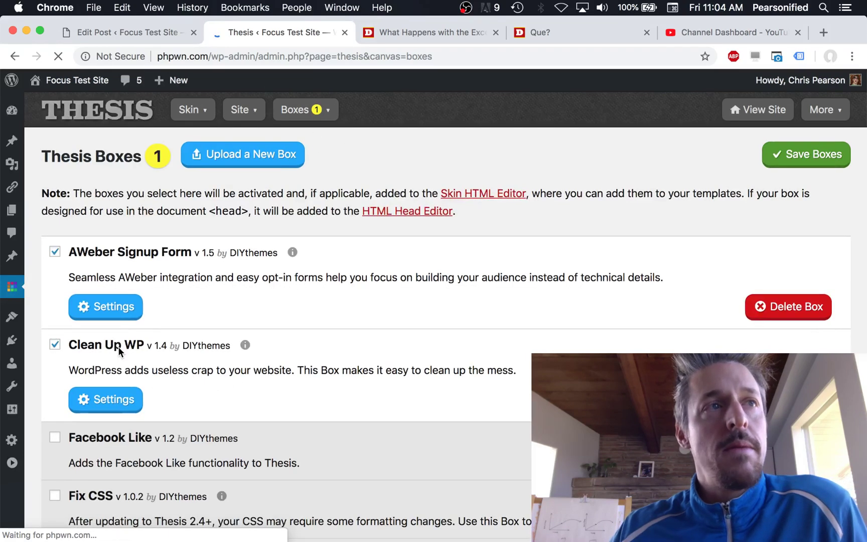
# Open the Clean Up WP box settings, with emoji, block library CSS and oEmbed unchecked.
pyautogui.click(112, 405)
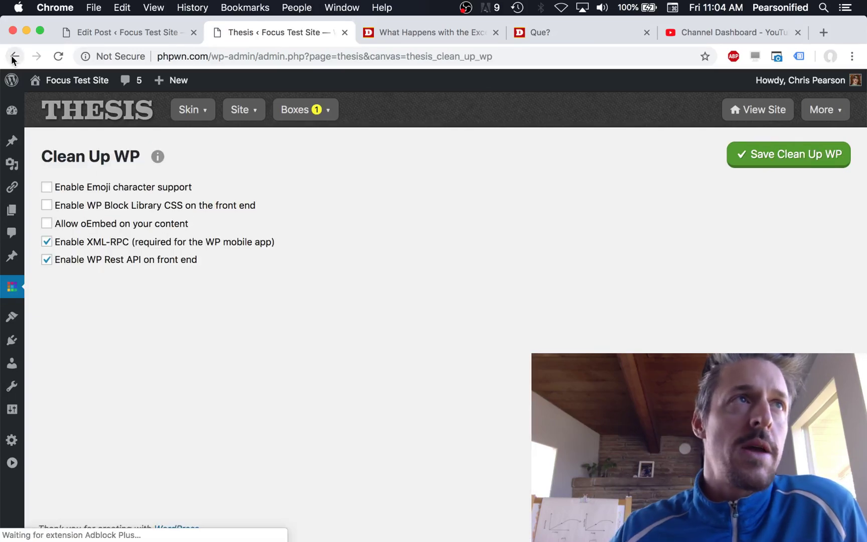
pyautogui.click(12, 58)
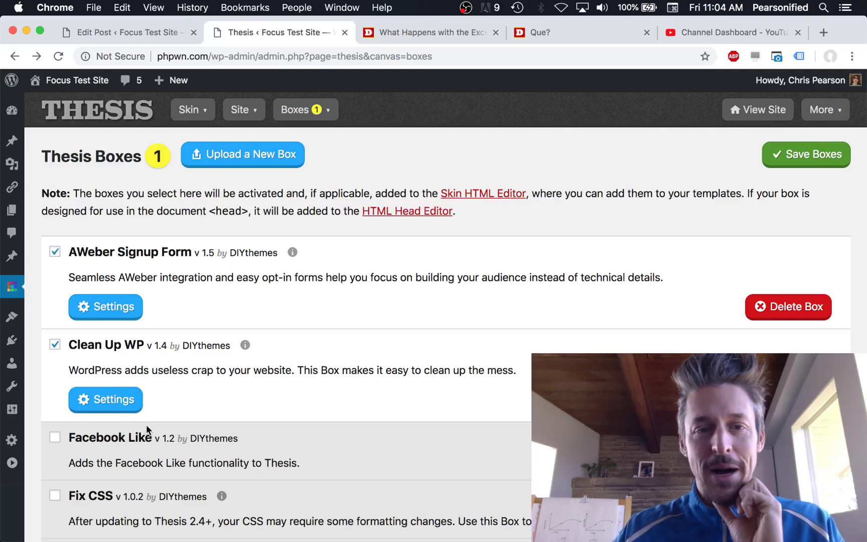
pyautogui.click(106, 404)
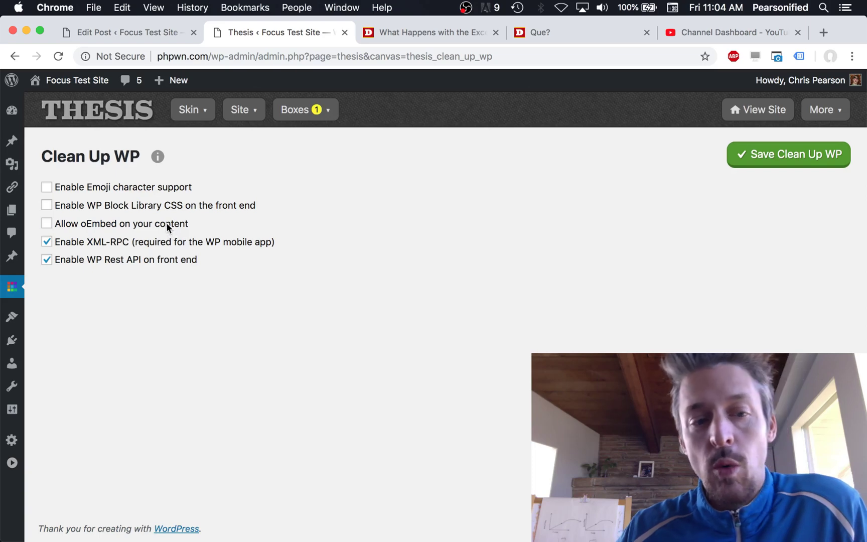
pyautogui.click(166, 222)
pyautogui.click(166, 222)
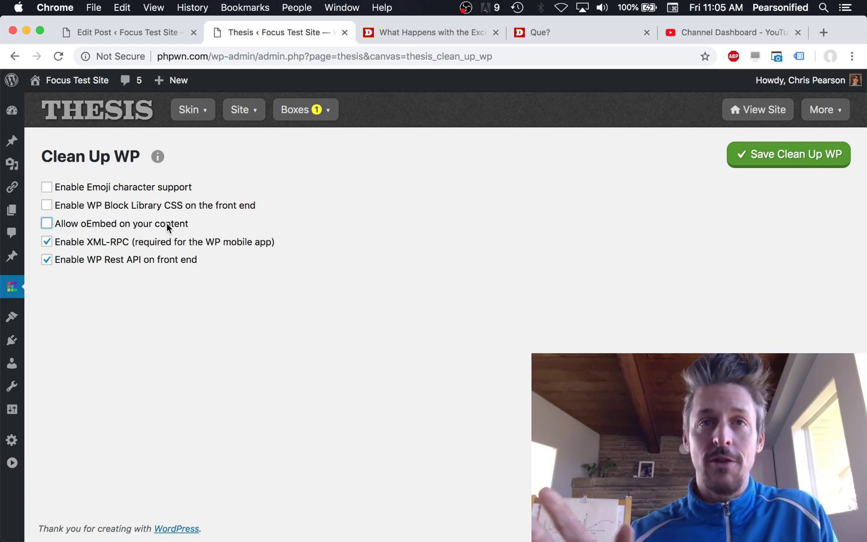
pyautogui.click(367, 244)
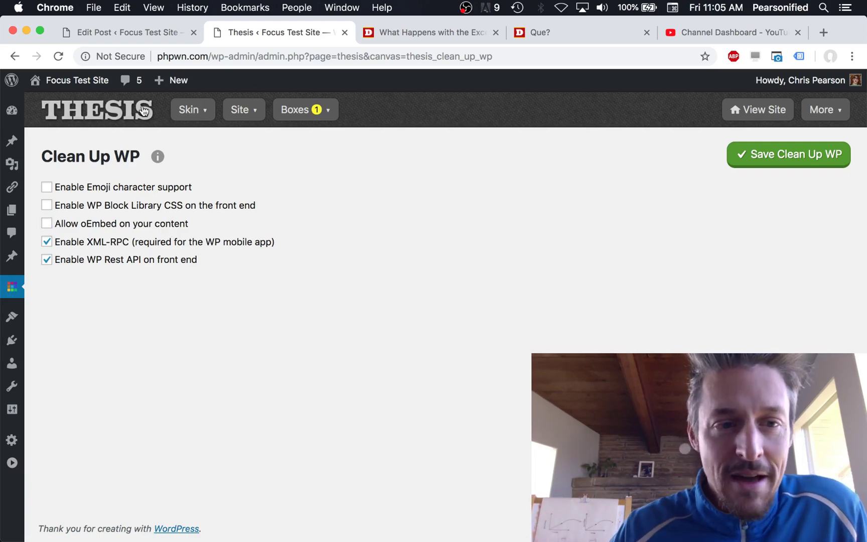
# Return to the Edit Post tab to show the excerpt post in the Gutenberg editor.
pyautogui.click(143, 32)
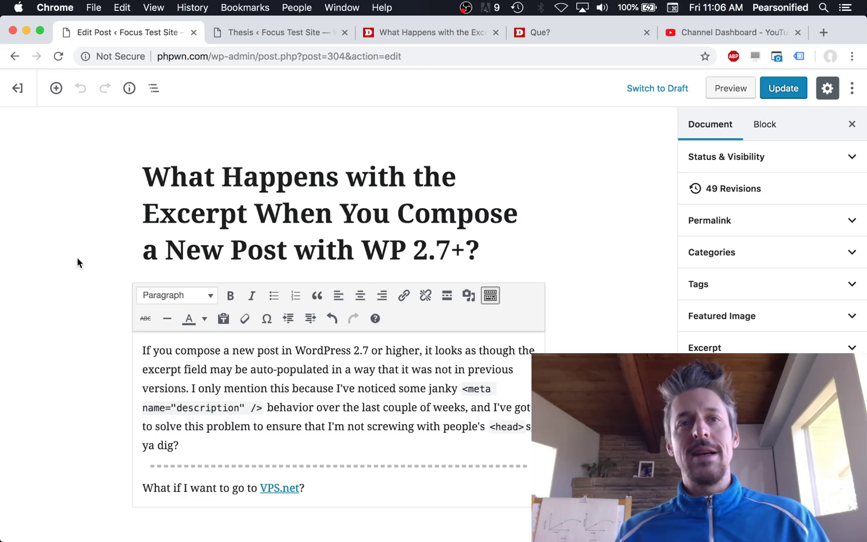
# Inspect the editor page in Chrome DevTools, showing the editor-block-list__layout markup.
pyautogui.rightClick(76, 304)
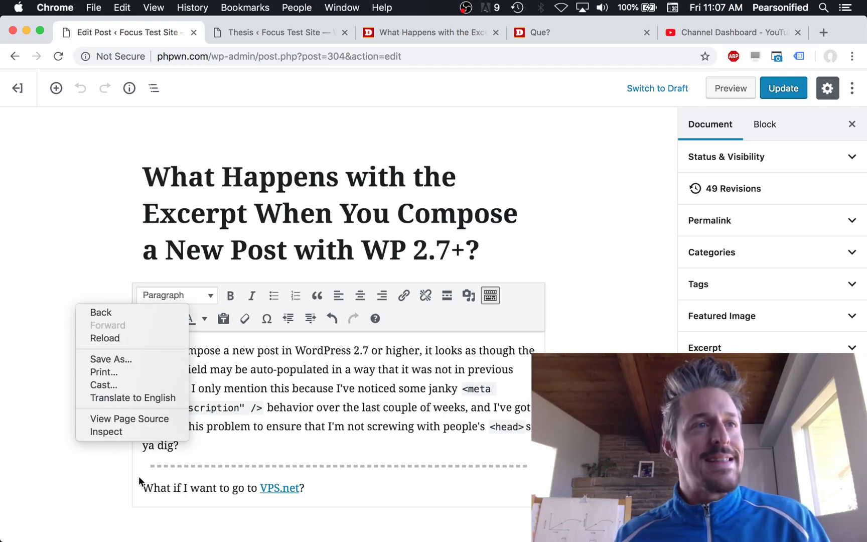
pyautogui.click(131, 429)
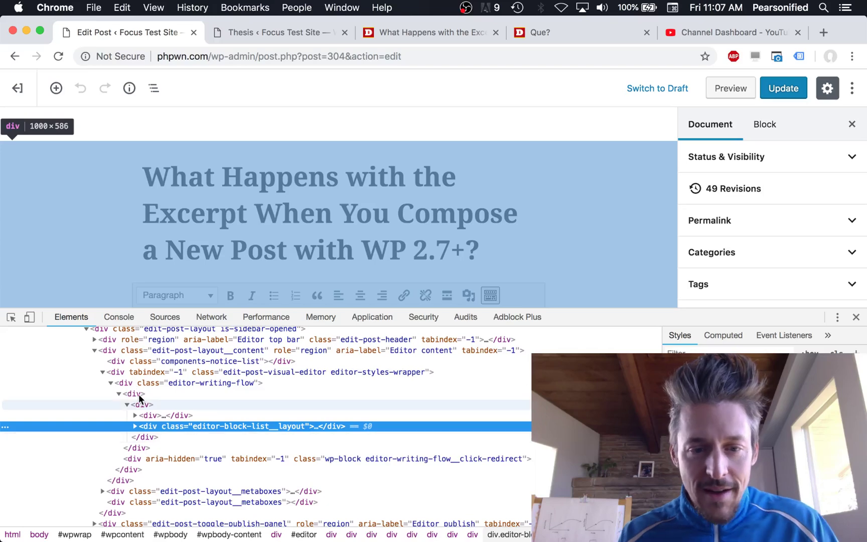
# Select the body node at the top of the Elements panel, then close DevTools.
pyautogui.scroll(10, 166, 396)
pyautogui.scroll(3, 81, 381)
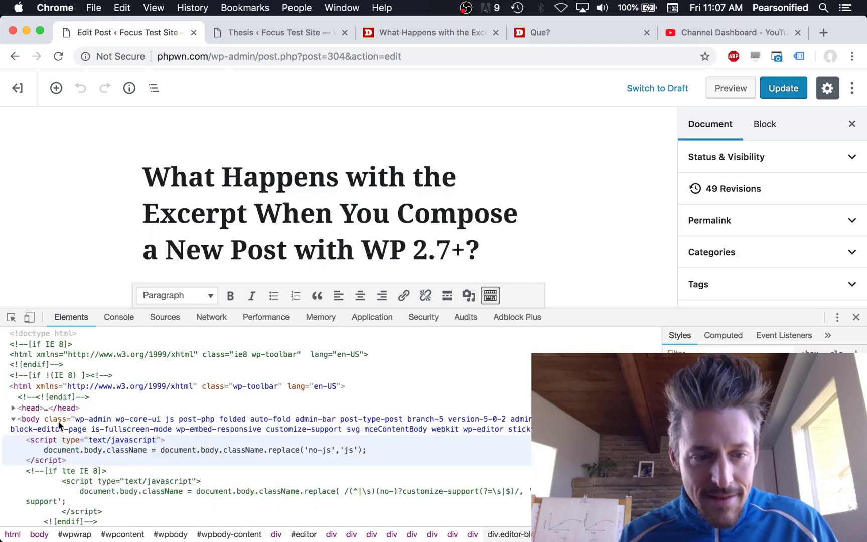
pyautogui.click(276, 425)
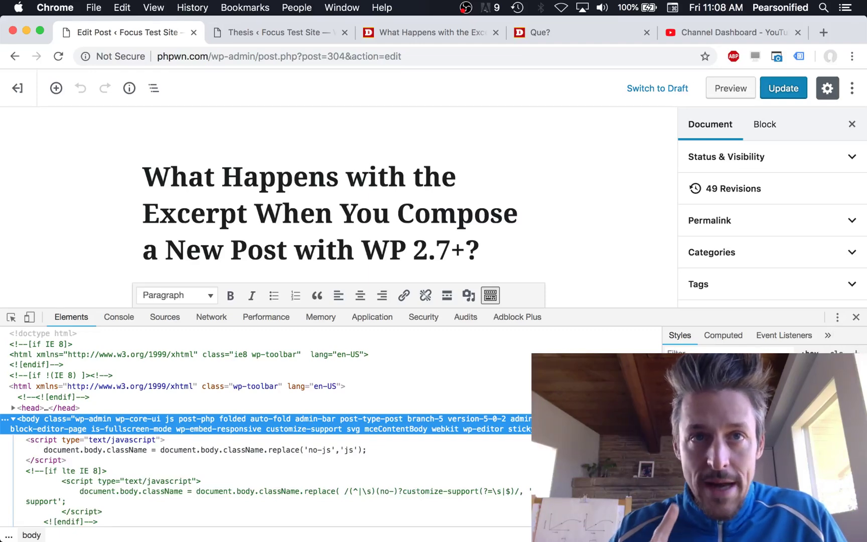
pyautogui.click(856, 316)
pyautogui.click(250, 31)
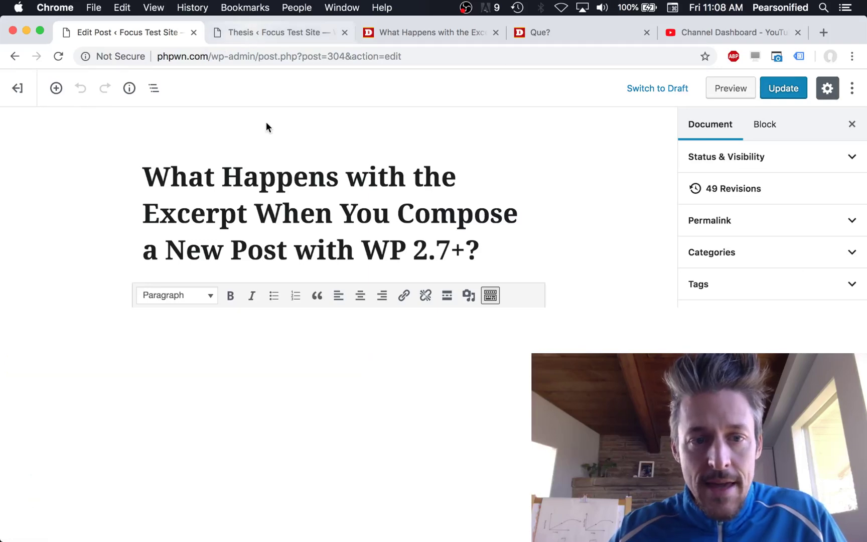
pyautogui.moveTo(59, 158); pyautogui.dragTo(382, 169)
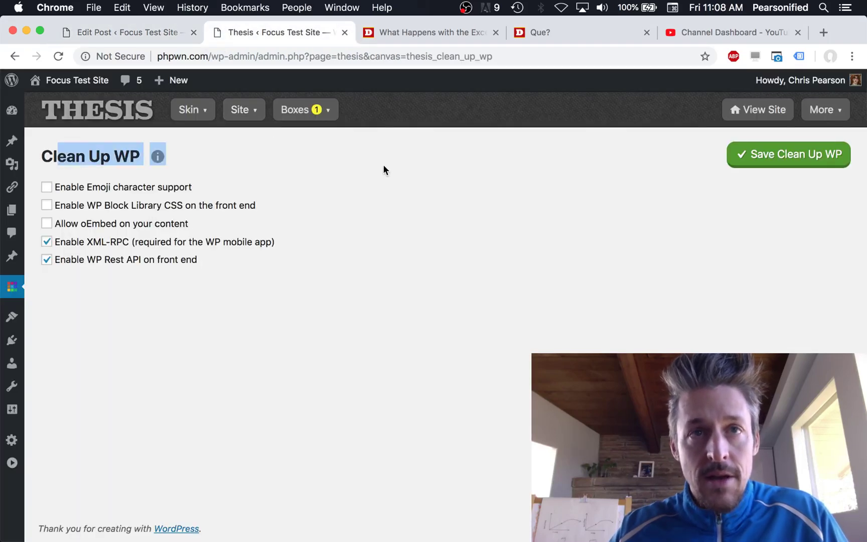
pyautogui.click(378, 166)
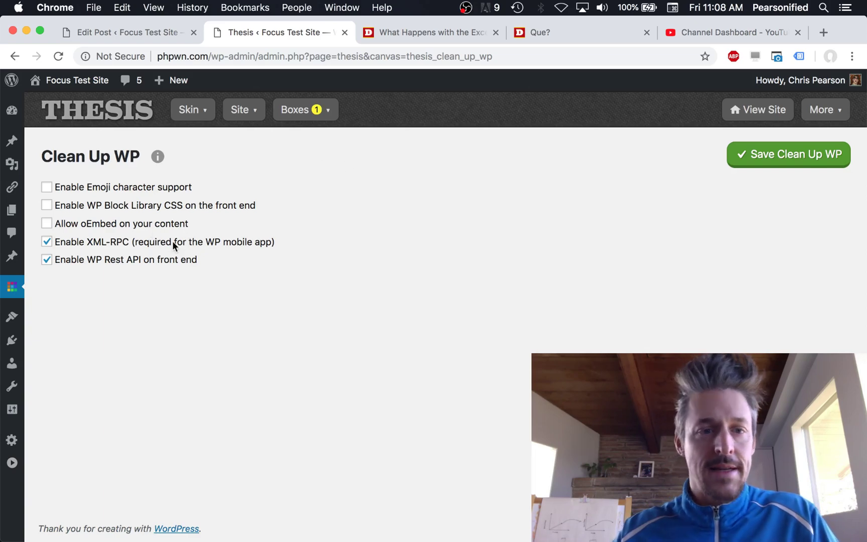
pyautogui.click(131, 224)
pyautogui.click(148, 223)
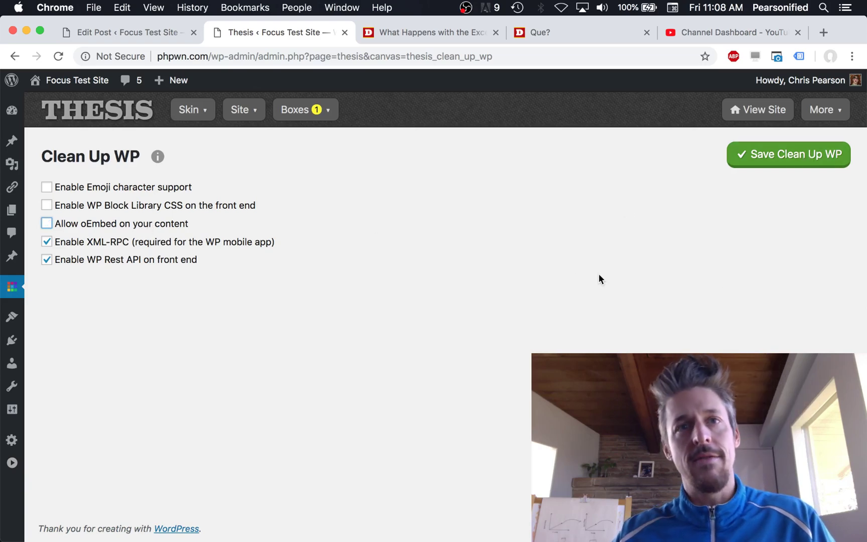
pyautogui.click(158, 38)
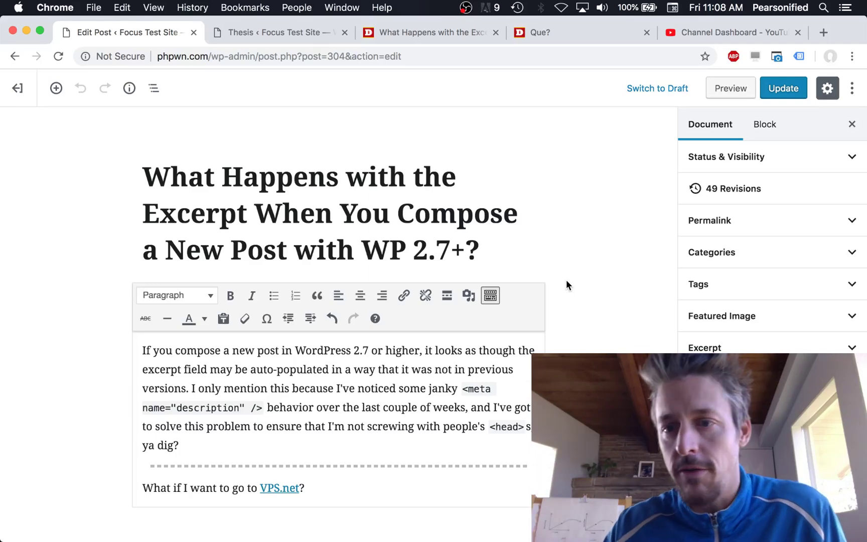
# Expand the excerpt post's status and visibility panel, showing it published Dec 4, 2009.
pyautogui.scroll(-1, 578, 297)
pyautogui.scroll(-2, 578, 300)
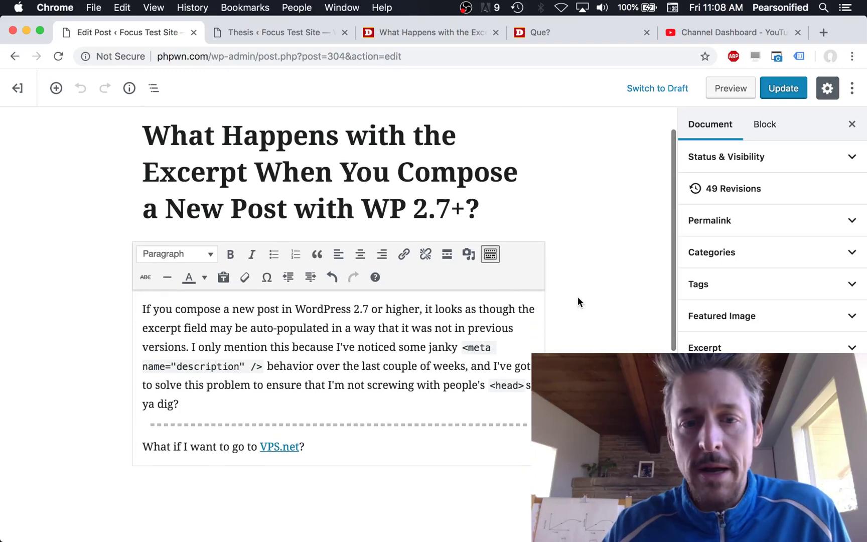
pyautogui.scroll(3, 581, 296)
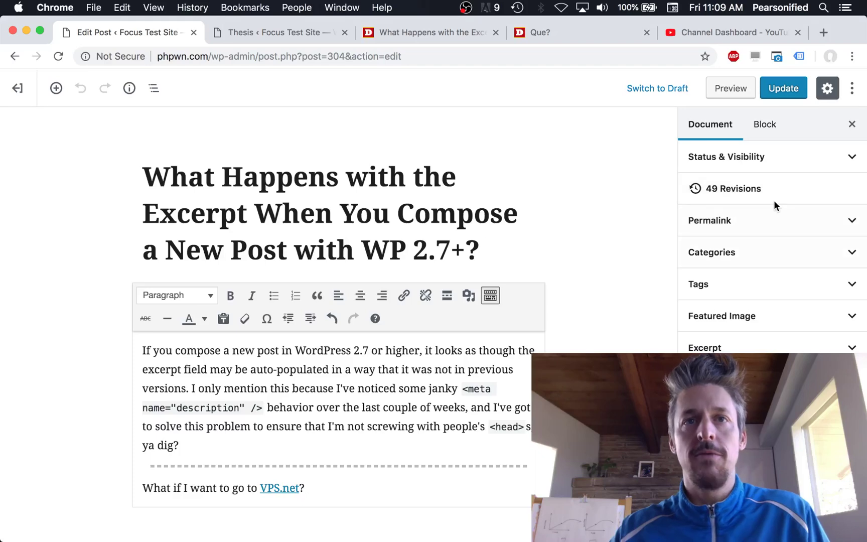
pyautogui.click(826, 164)
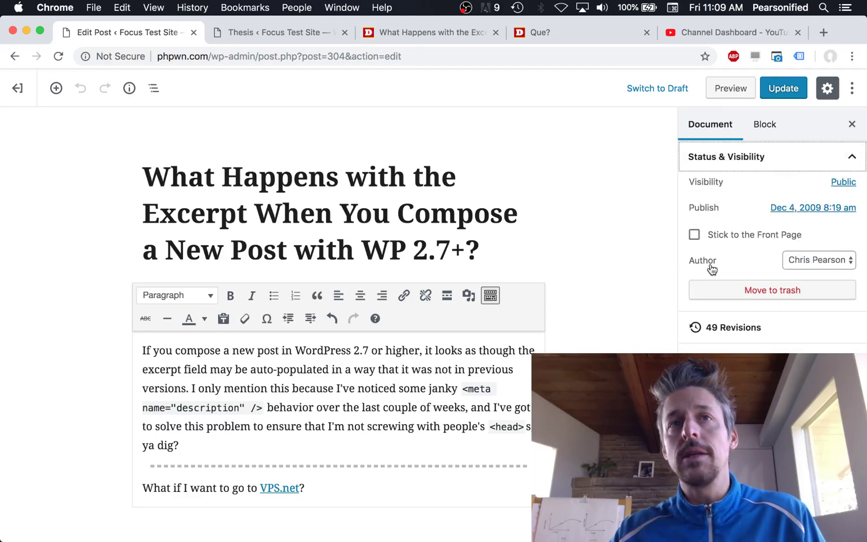
pyautogui.scroll(-1, 745, 288)
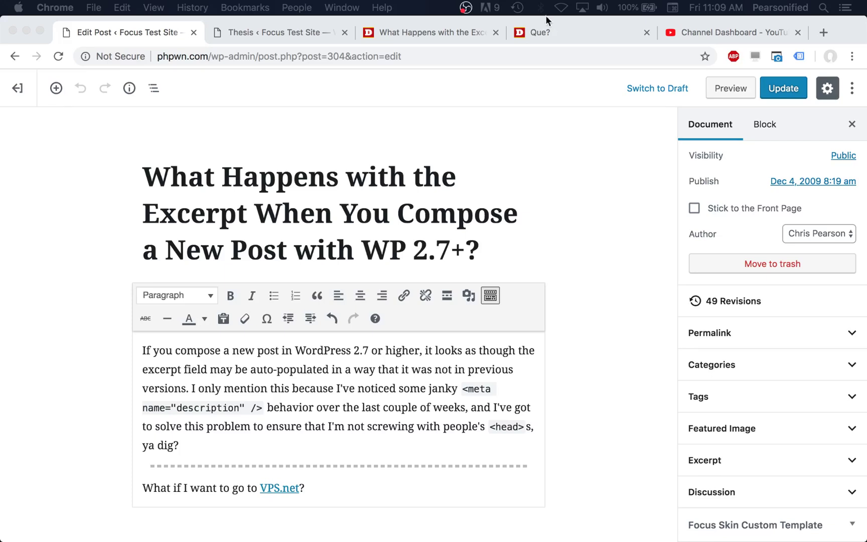
# Expand Focus Skin Custom Template and check its dropdown, leaving No Custom Template.
pyautogui.click(851, 523)
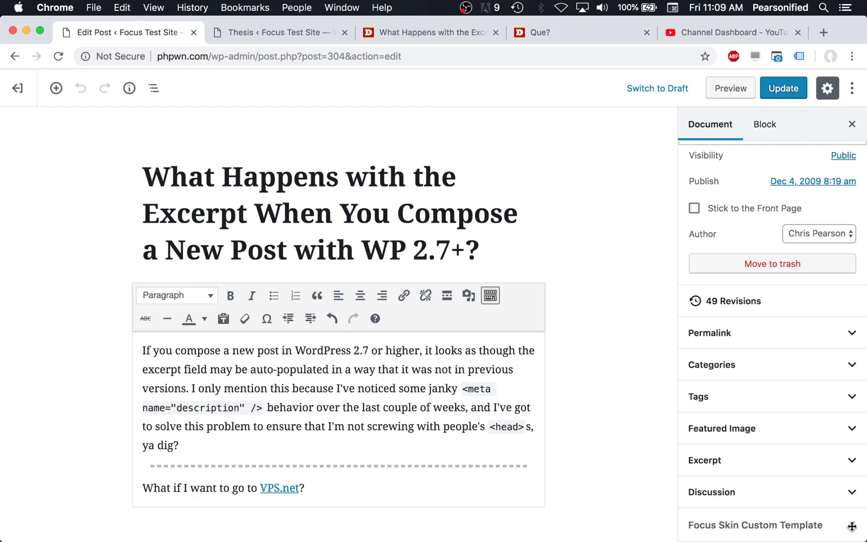
pyautogui.click(852, 525)
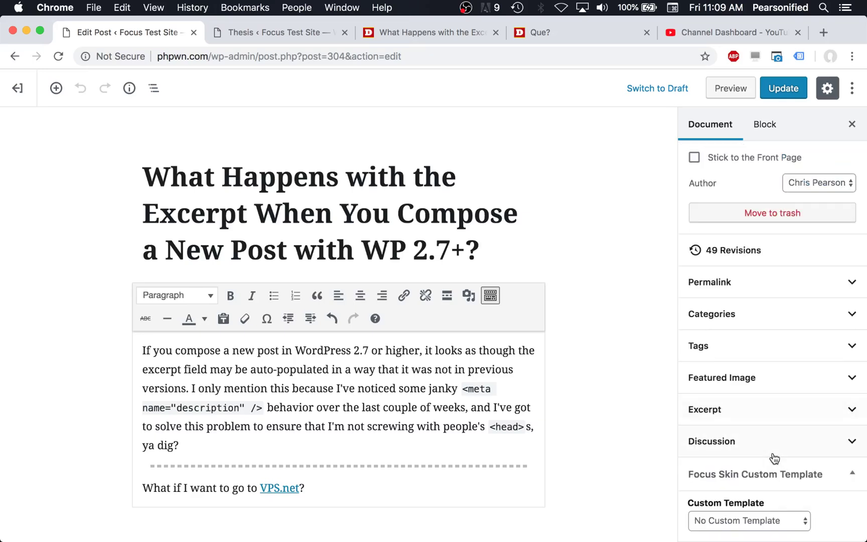
pyautogui.click(758, 522)
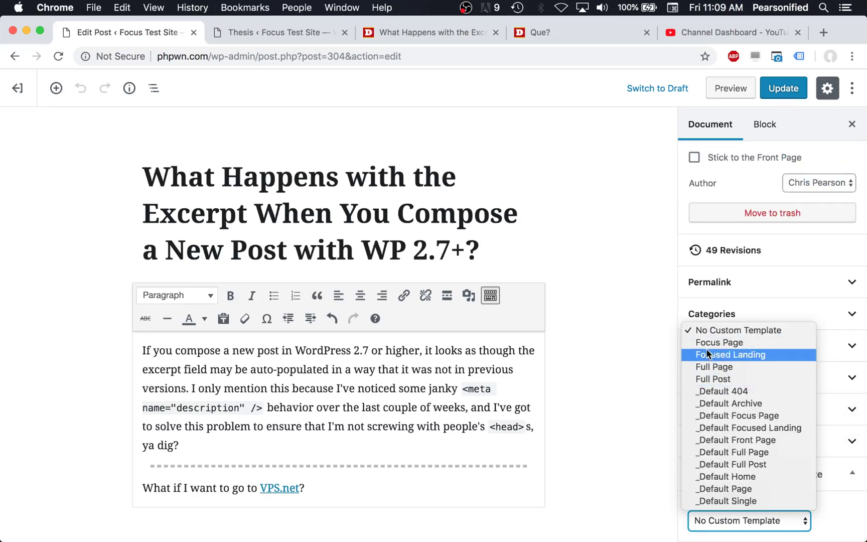
pyautogui.click(628, 381)
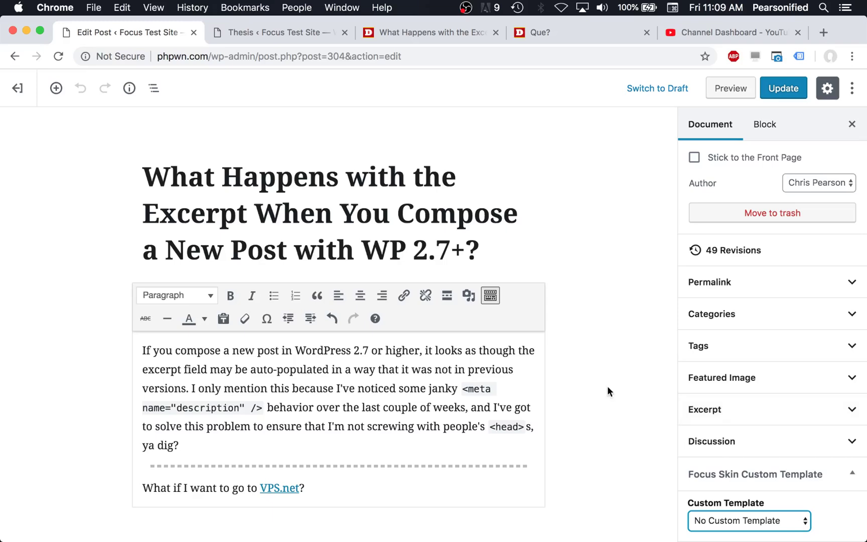
pyautogui.click(583, 365)
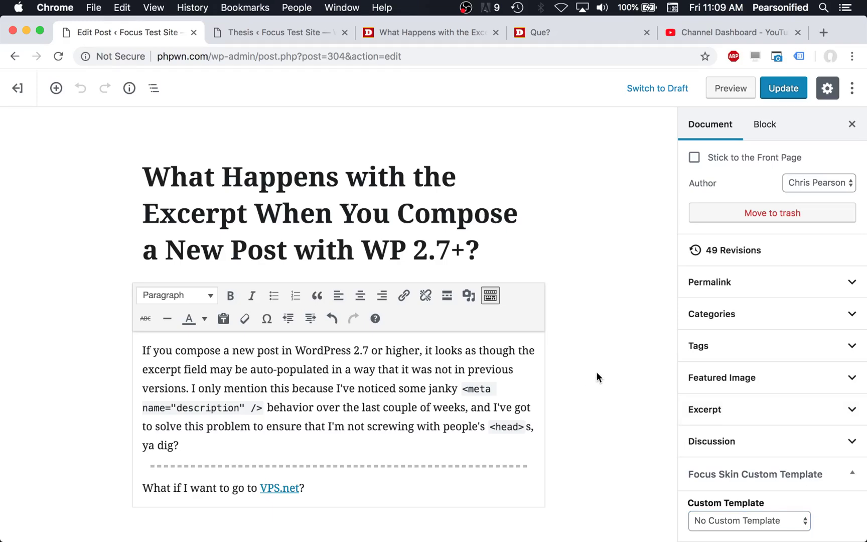
# Scroll down to the Thesis meta boxes, from Title Tag to Meta Keywords.
pyautogui.scroll(-3, 596, 371)
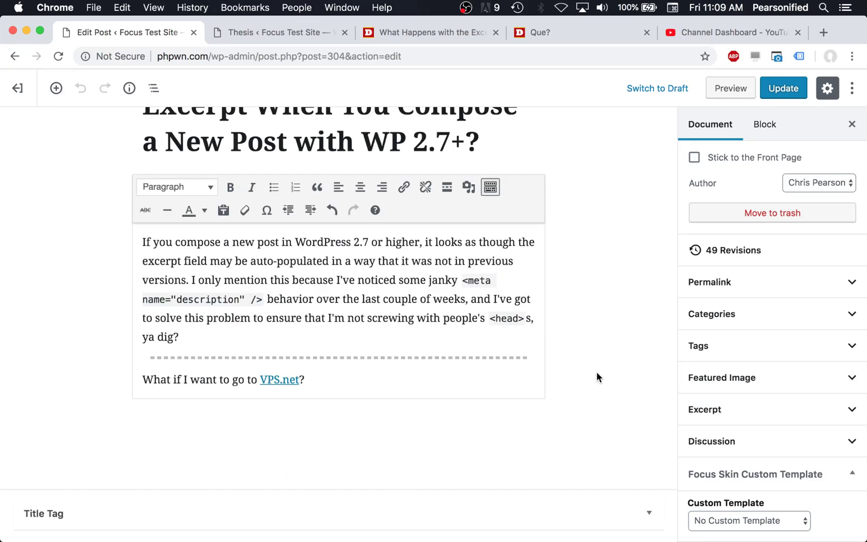
pyautogui.scroll(2, 596, 371)
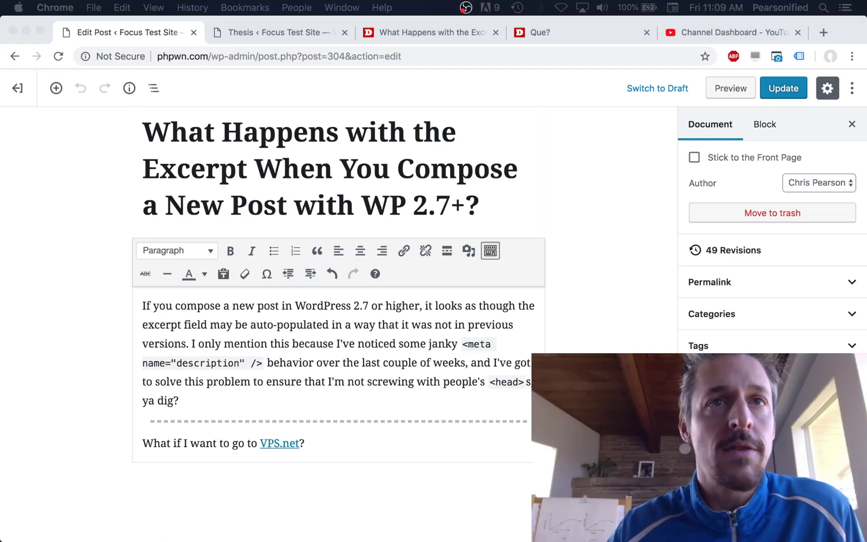
pyautogui.scroll(-5, 433, 391)
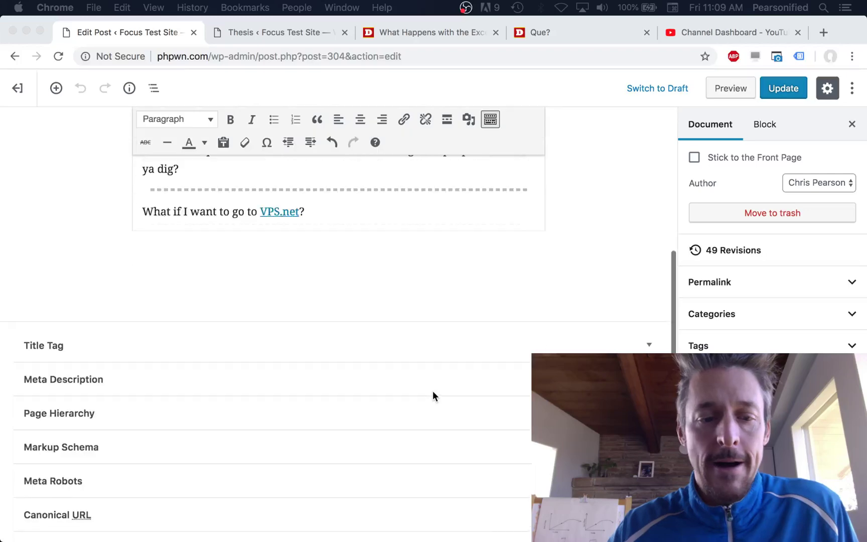
pyautogui.scroll(-3, 433, 391)
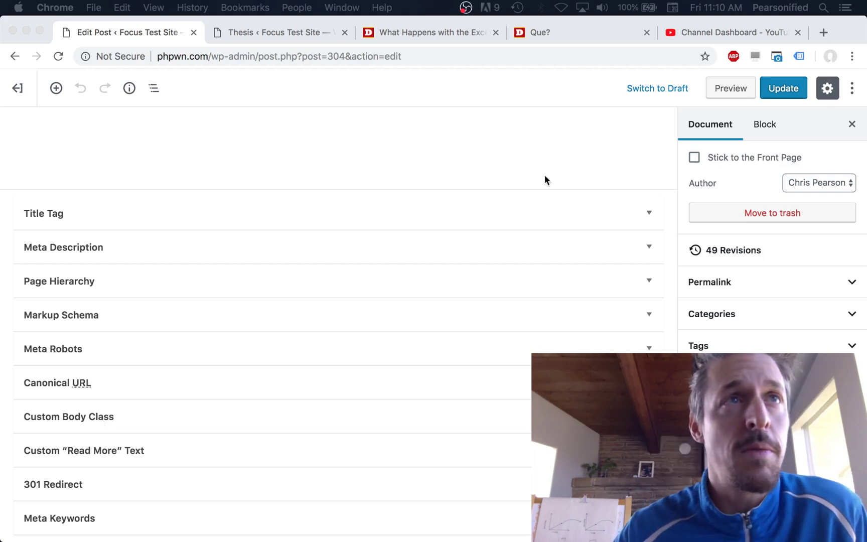
pyautogui.click(644, 211)
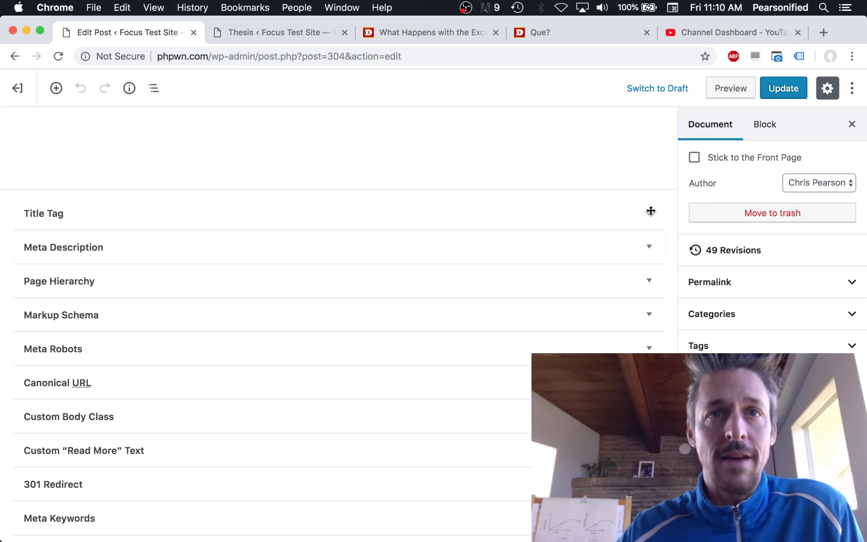
# Switch the sidebar to the Block tab and select the Classic block holding the post text.
pyautogui.scroll(10, 651, 211)
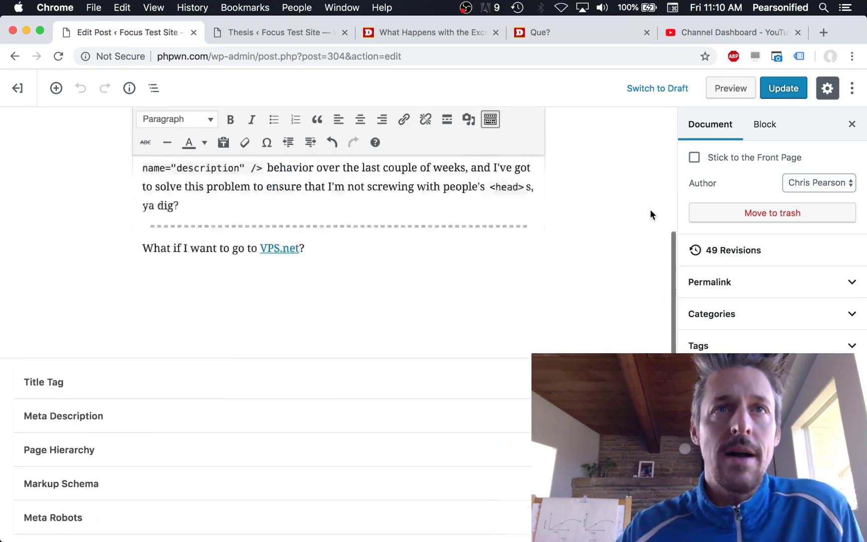
pyautogui.scroll(-1, 631, 214)
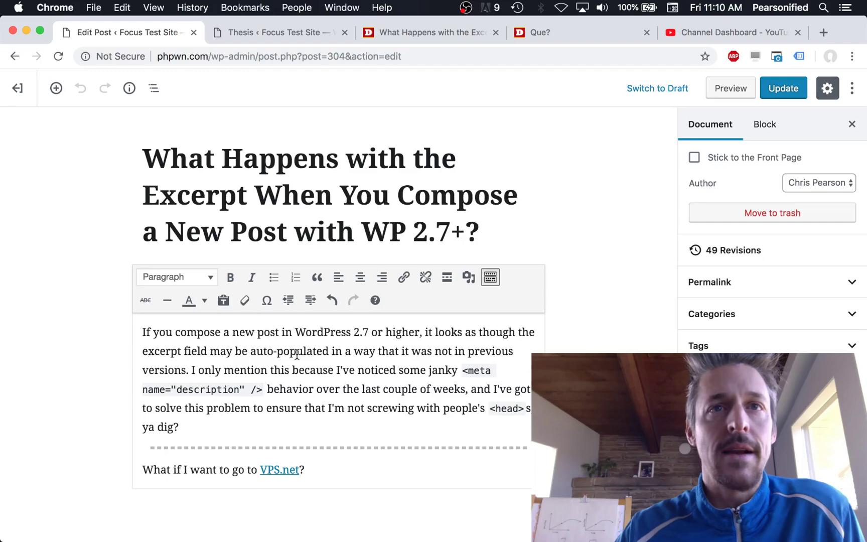
pyautogui.click(777, 125)
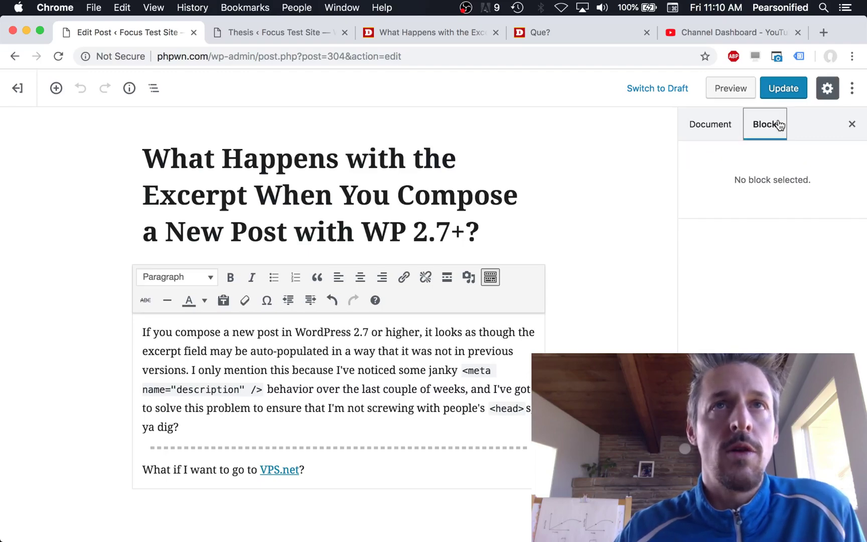
pyautogui.click(279, 402)
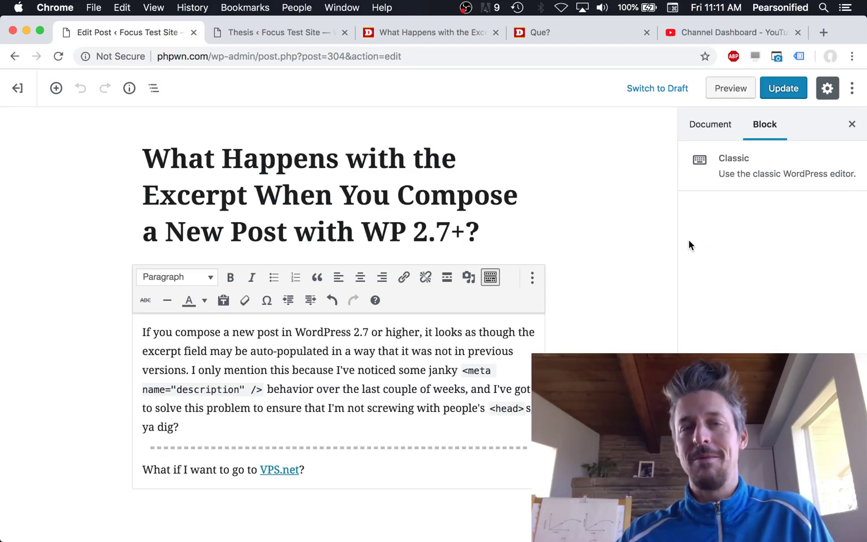
pyautogui.scroll(-5, 603, 267)
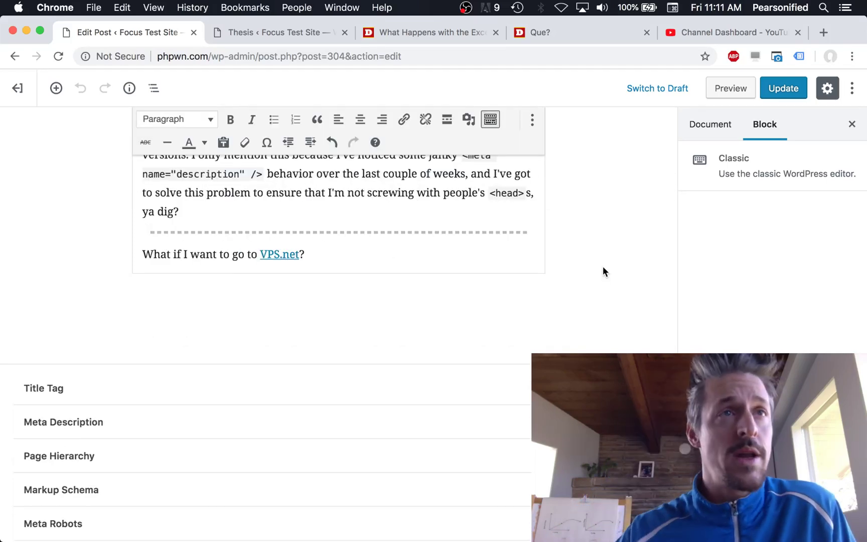
pyautogui.scroll(-2, 602, 267)
pyautogui.scroll(-1, 603, 266)
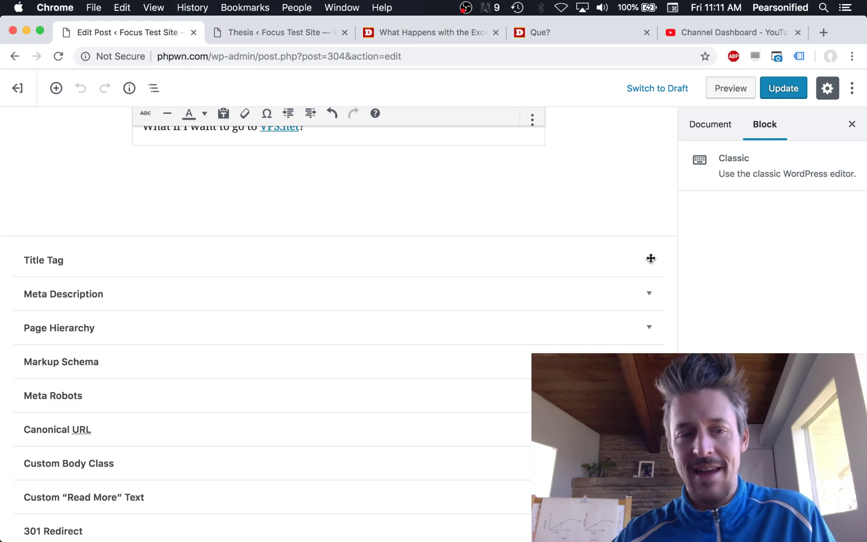
pyautogui.scroll(1, 751, 275)
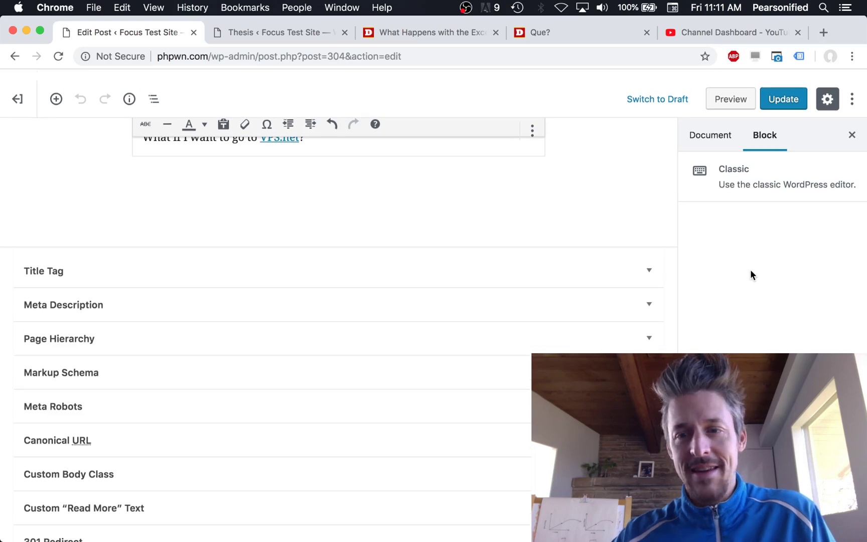
# Show the Document settings, toggling the Settings sidebar off and back on.
pyautogui.scroll(10, 577, 196)
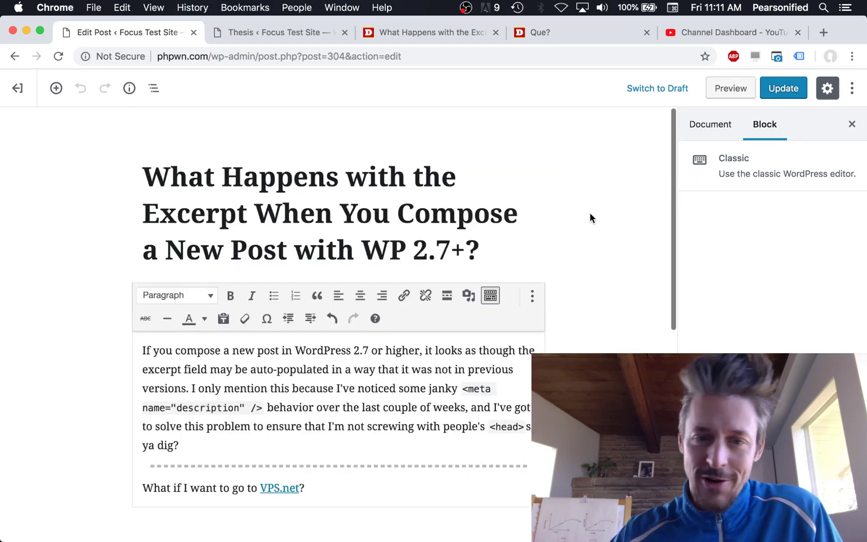
pyautogui.click(725, 126)
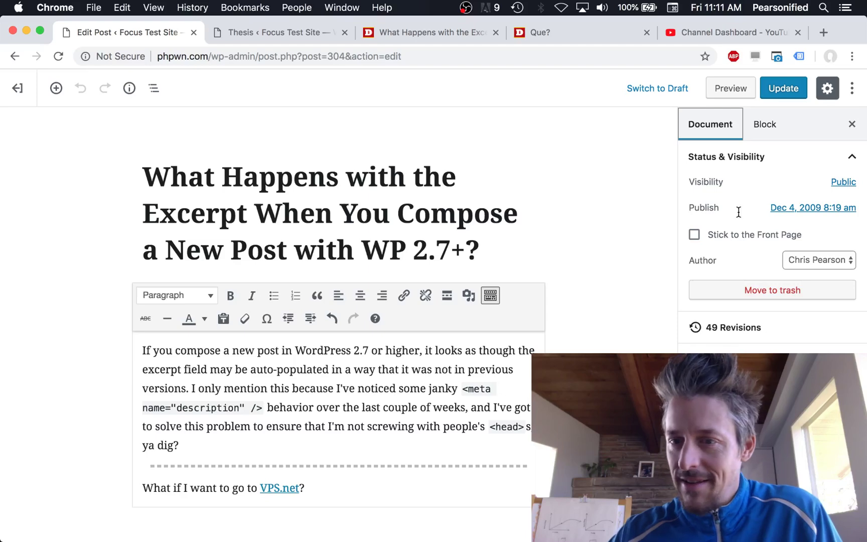
pyautogui.click(721, 127)
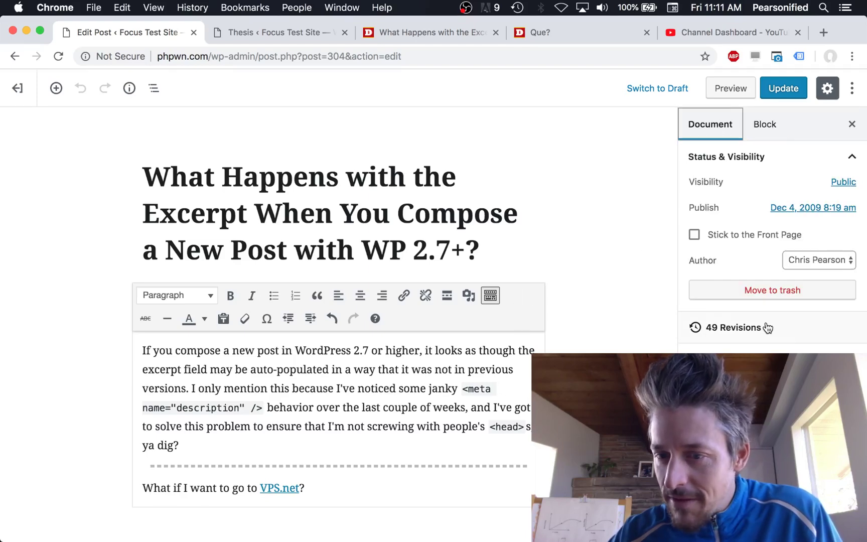
pyautogui.scroll(-3, 767, 327)
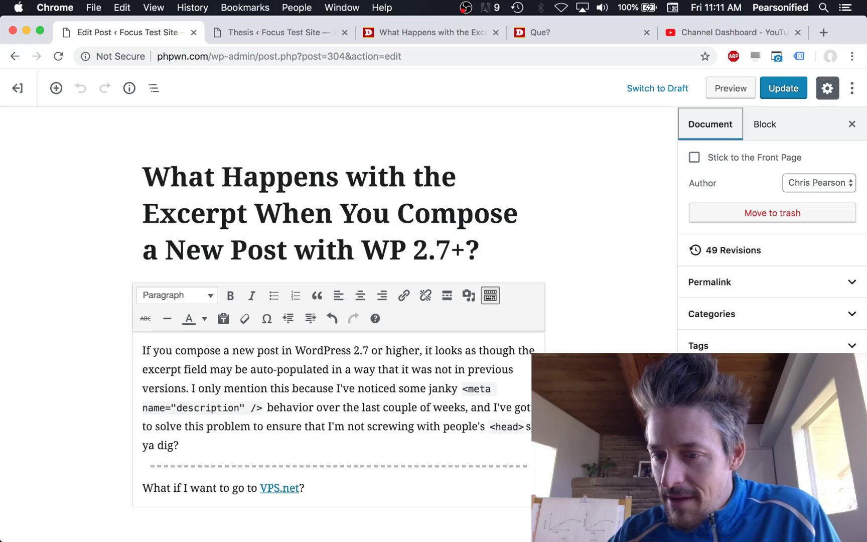
pyautogui.scroll(3, 767, 226)
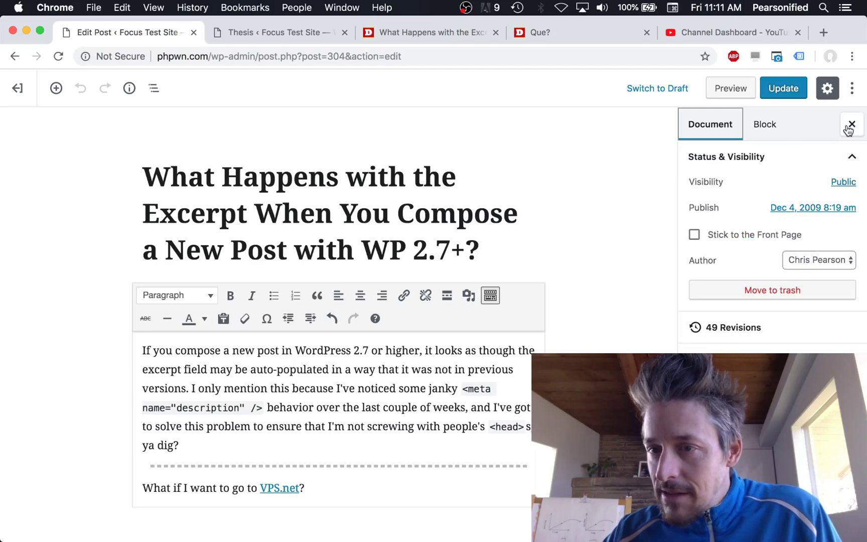
pyautogui.click(833, 90)
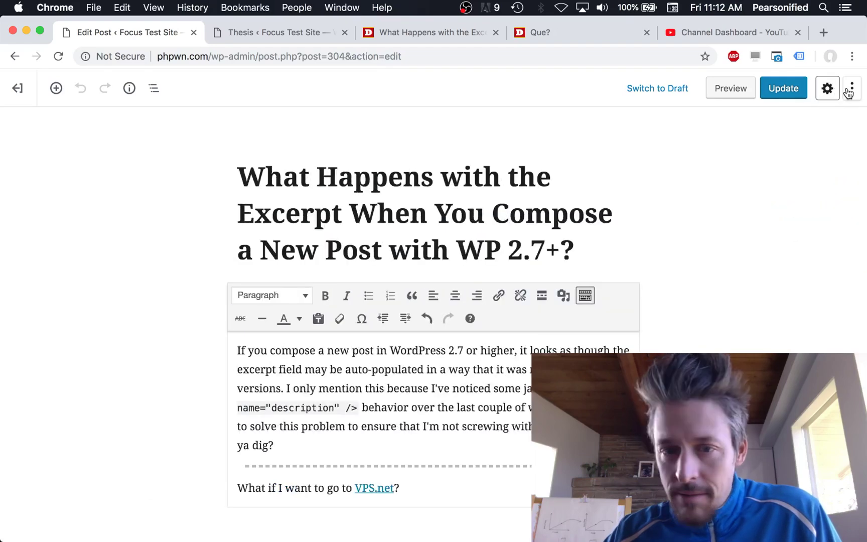
pyautogui.click(828, 91)
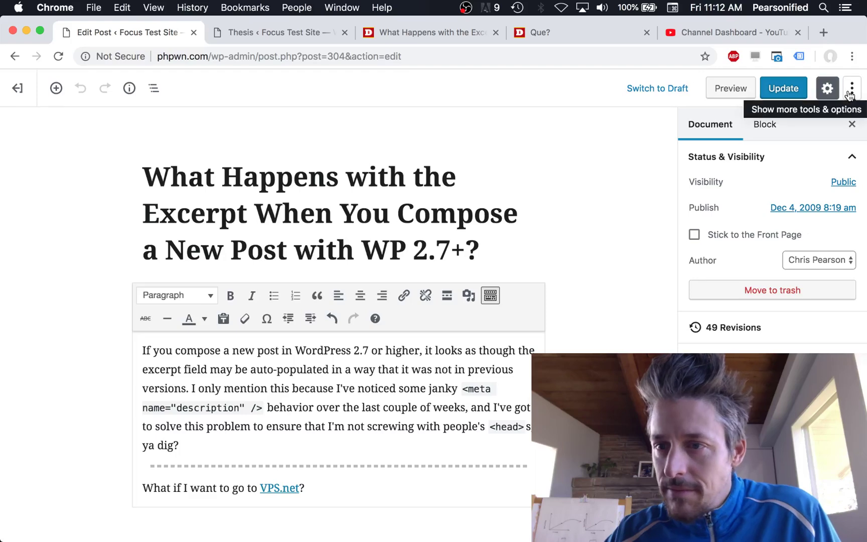
# Bring up the More tools & options menu to reach the Code Editor option.
pyautogui.click(849, 94)
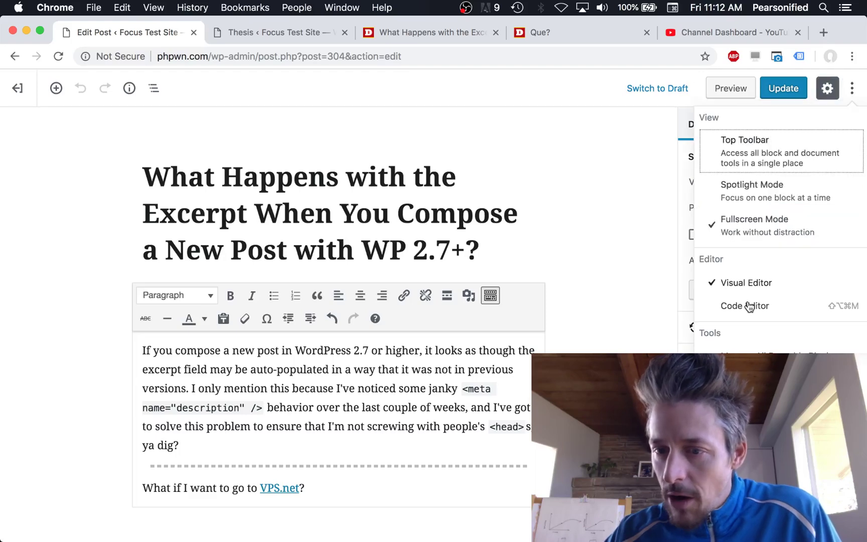
pyautogui.click(853, 88)
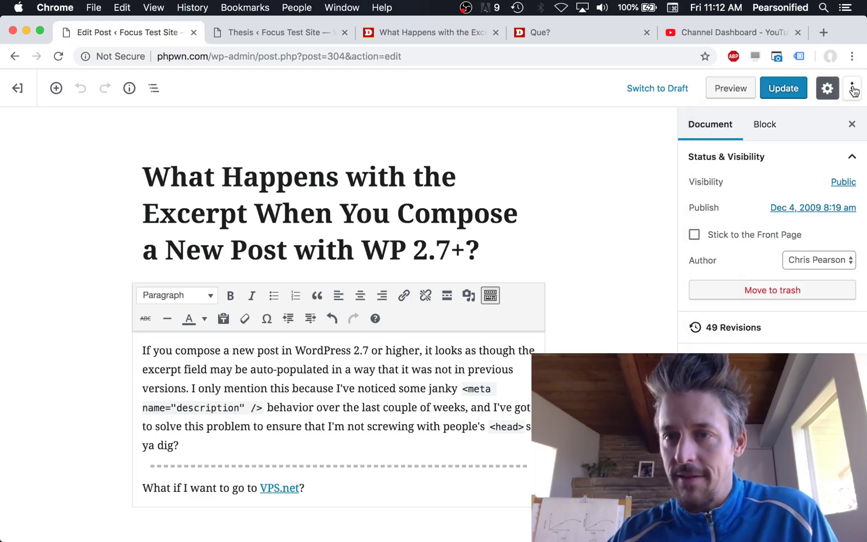
pyautogui.click(852, 89)
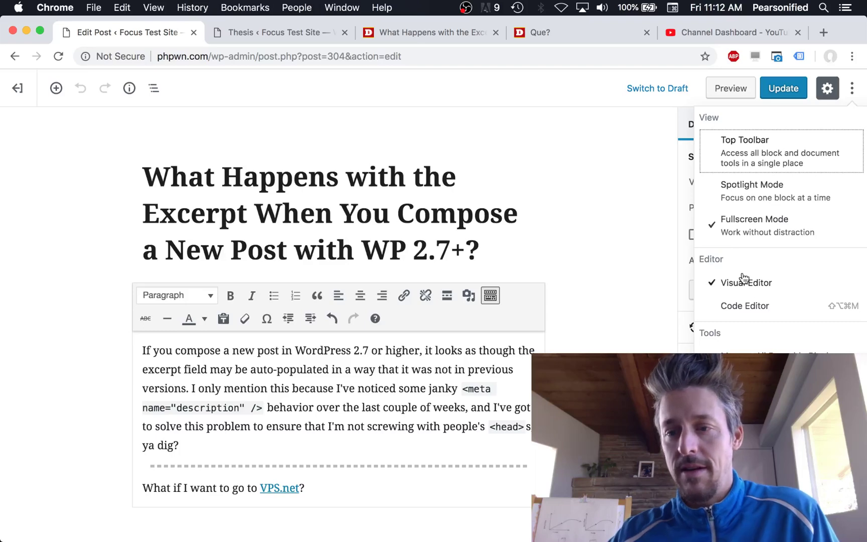
pyautogui.click(746, 305)
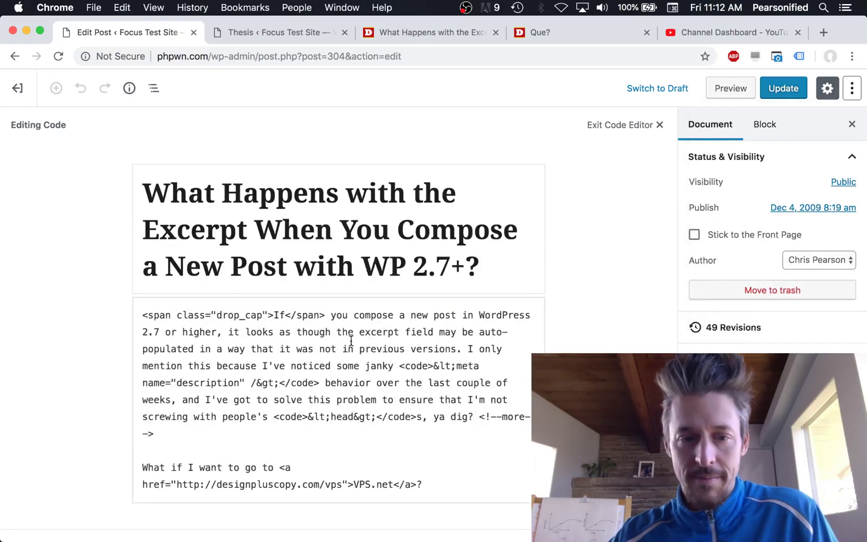
pyautogui.click(257, 380)
pyautogui.scroll(-5, 257, 376)
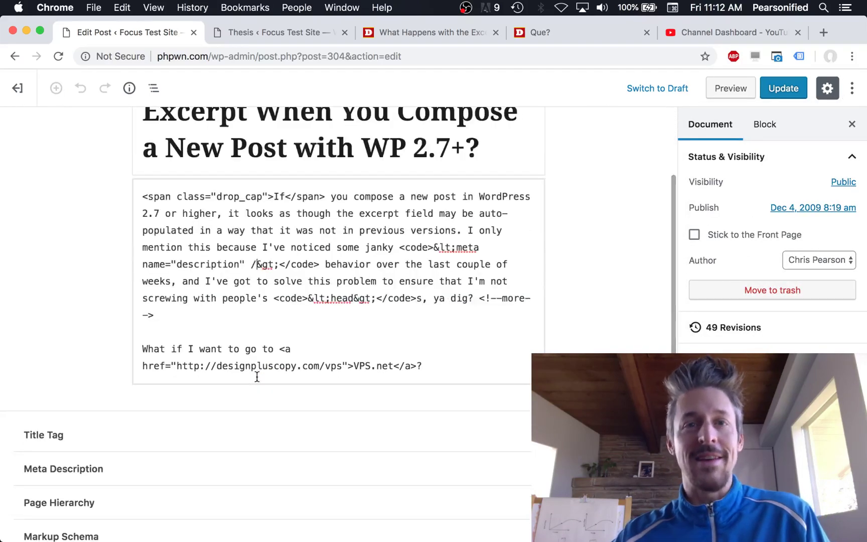
pyautogui.scroll(2, 258, 324)
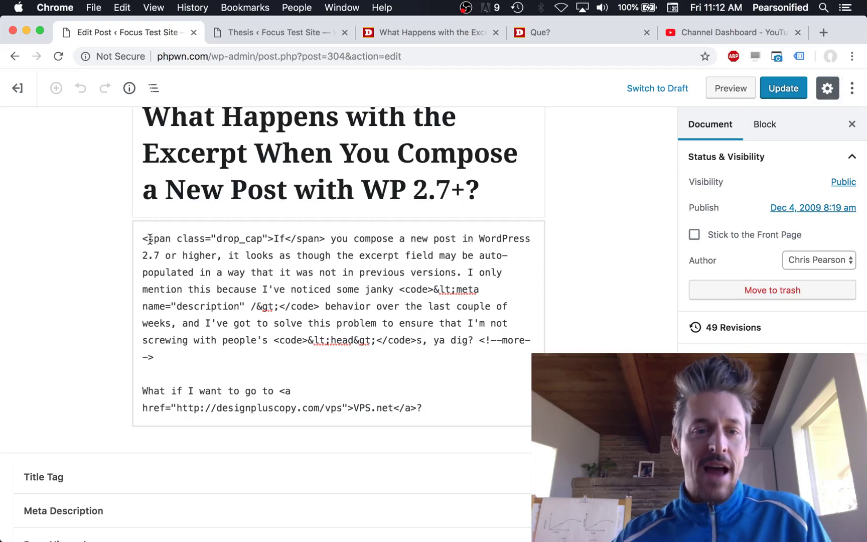
pyautogui.moveTo(142, 235); pyautogui.dragTo(324, 239)
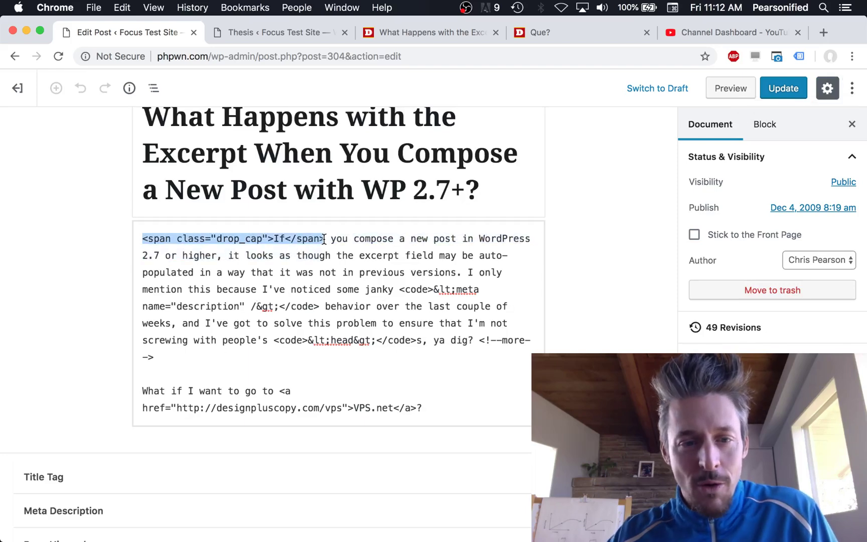
pyautogui.click(215, 240)
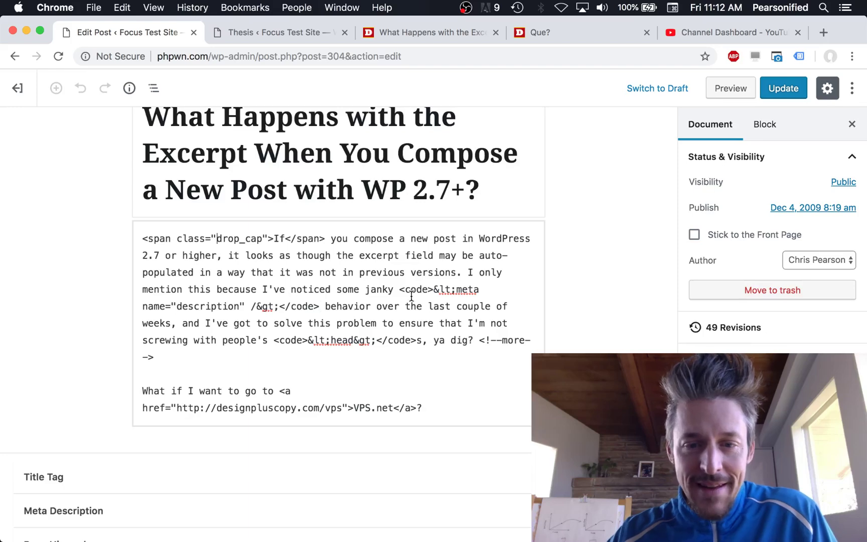
pyautogui.moveTo(400, 290); pyautogui.dragTo(323, 298)
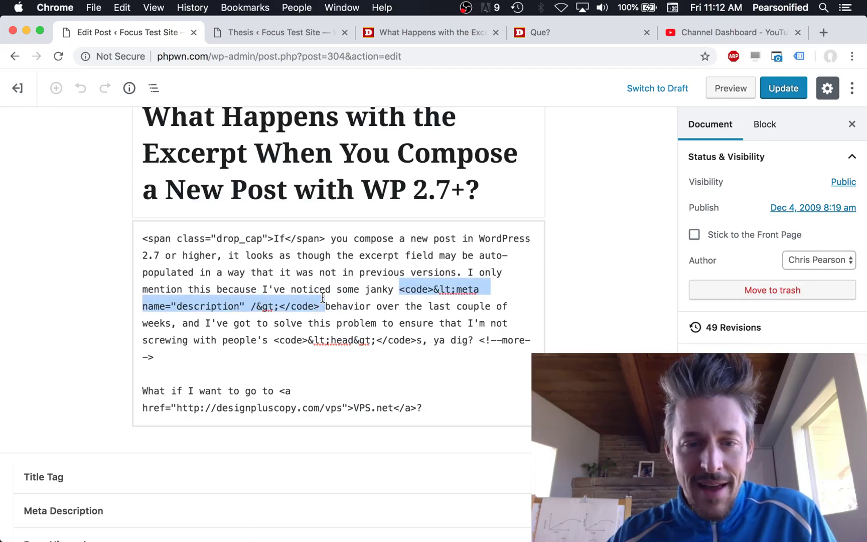
pyautogui.click(293, 337)
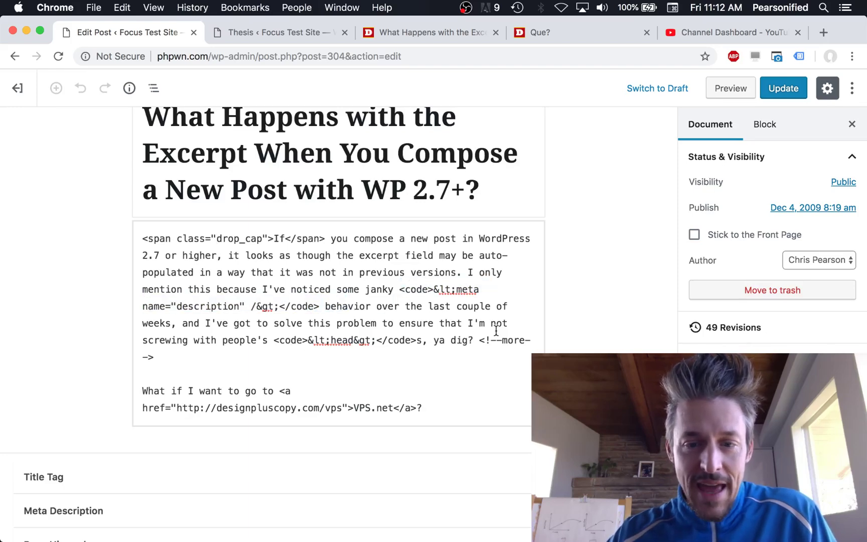
pyautogui.moveTo(479, 341); pyautogui.dragTo(448, 357)
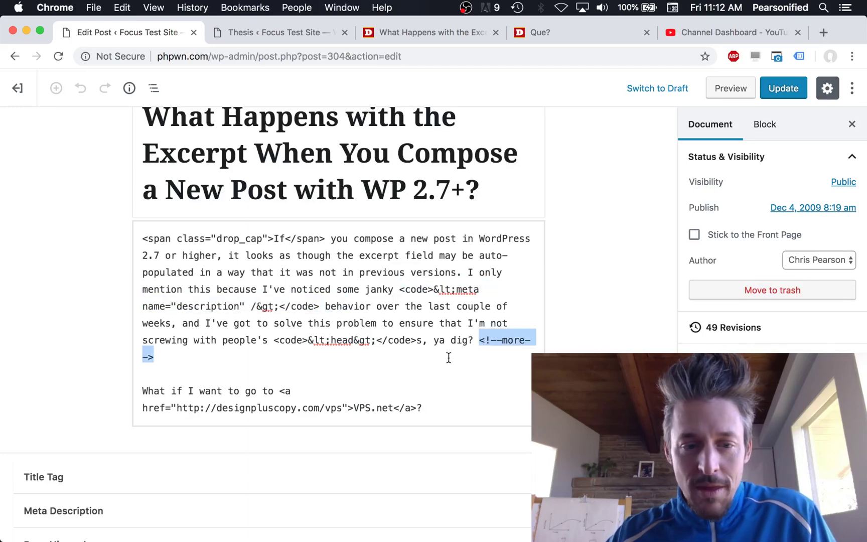
pyautogui.click(337, 367)
pyautogui.moveTo(282, 392); pyautogui.dragTo(419, 410)
pyautogui.click(420, 410)
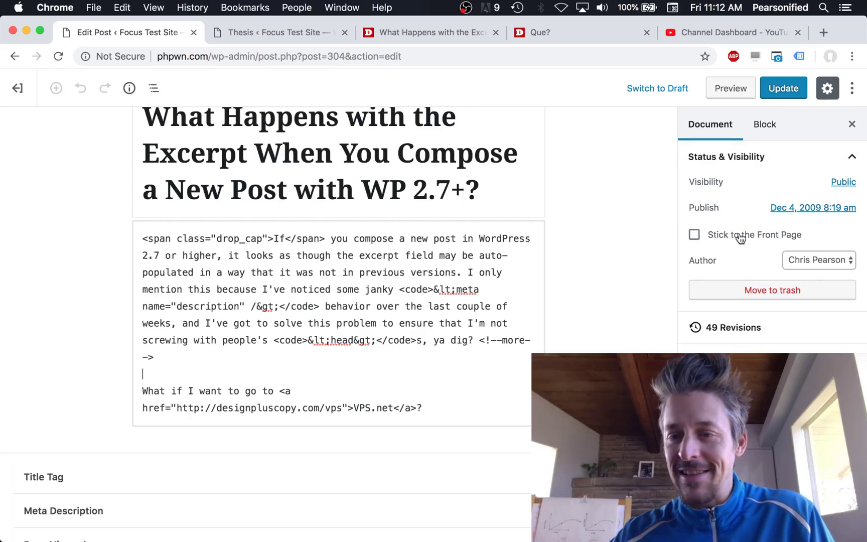
# Switch the post from the code editor back to the Visual Editor.
pyautogui.click(852, 88)
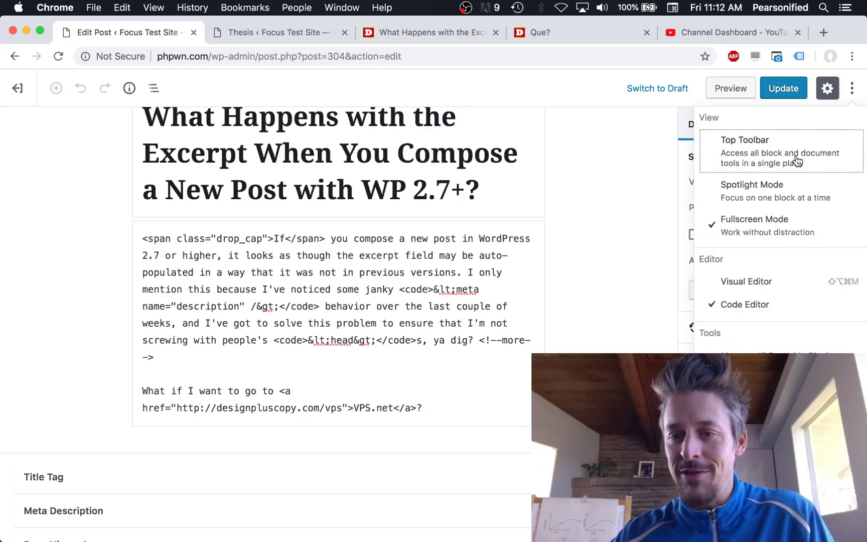
pyautogui.click(736, 284)
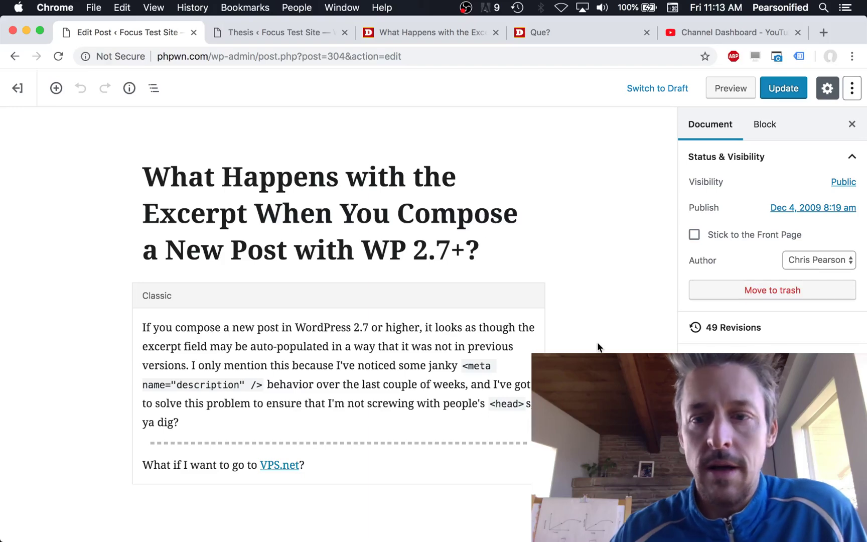
pyautogui.scroll(-2, 597, 343)
pyautogui.scroll(-6, 597, 345)
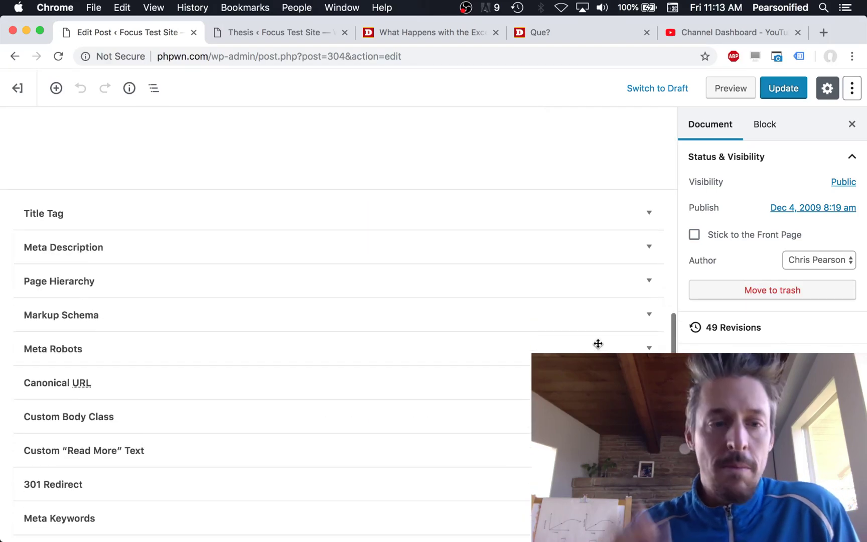
pyautogui.click(648, 211)
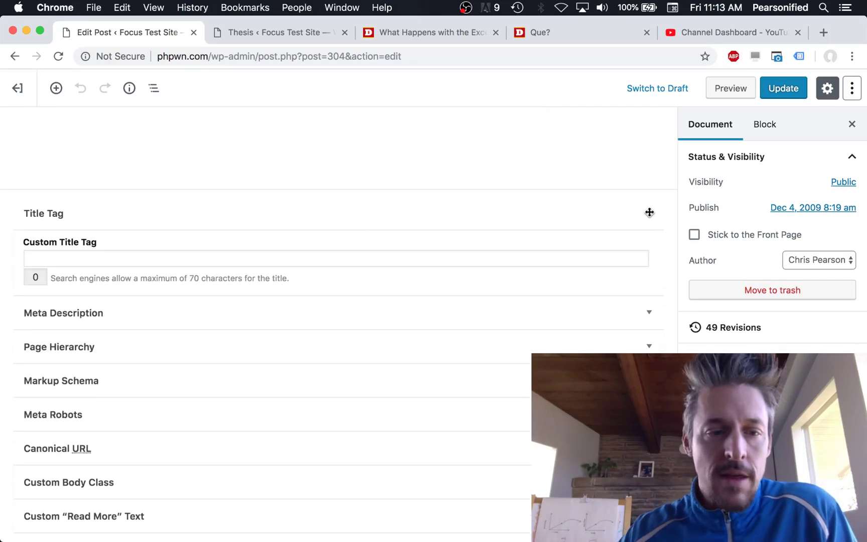
pyautogui.click(649, 212)
pyautogui.click(649, 245)
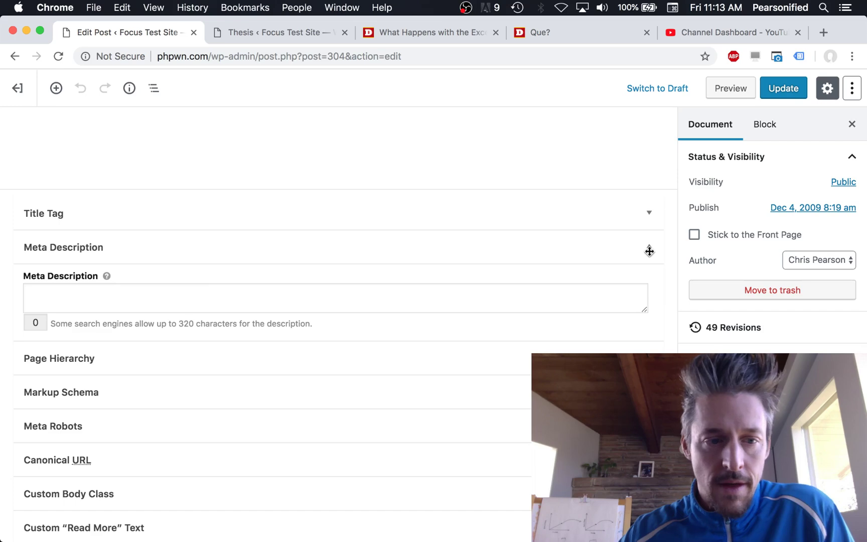
pyautogui.click(417, 311)
pyautogui.write('fdgdsfsdsdsds')
pyautogui.press('super+a')
pyautogui.press('BackSpace')
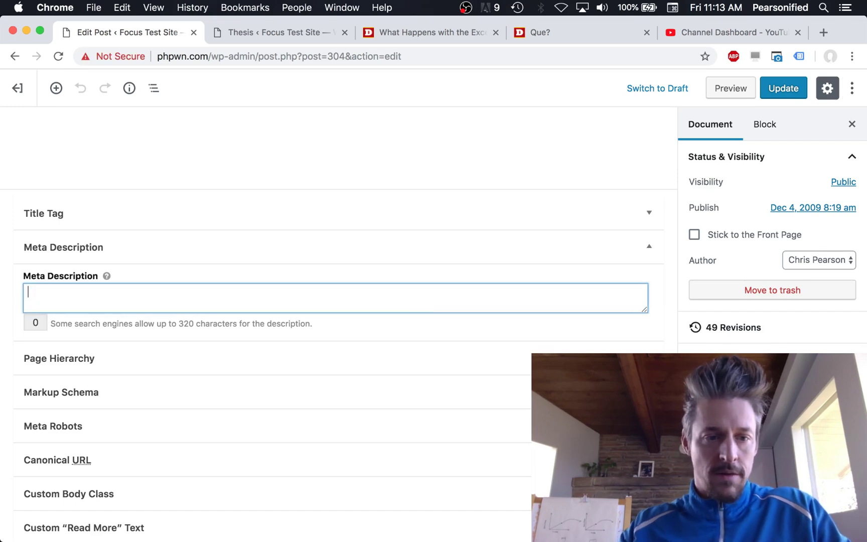
pyautogui.click(649, 246)
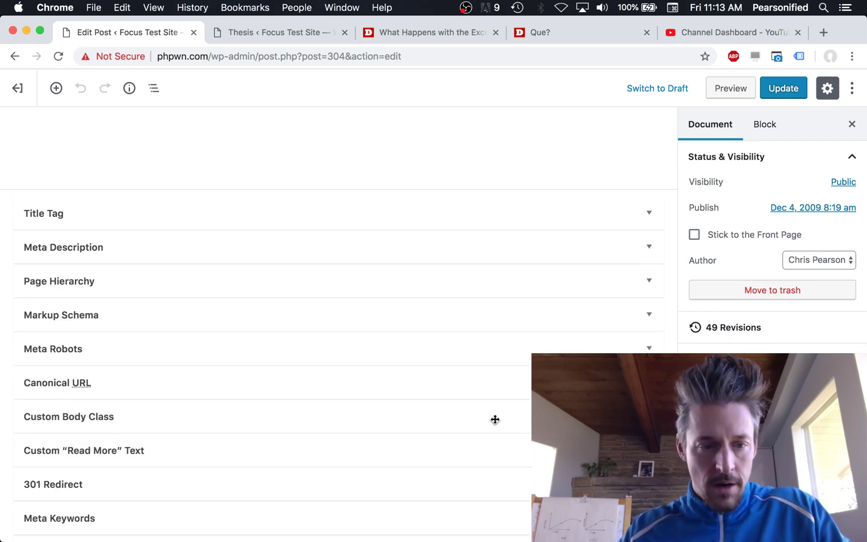
pyautogui.scroll(10, 567, 348)
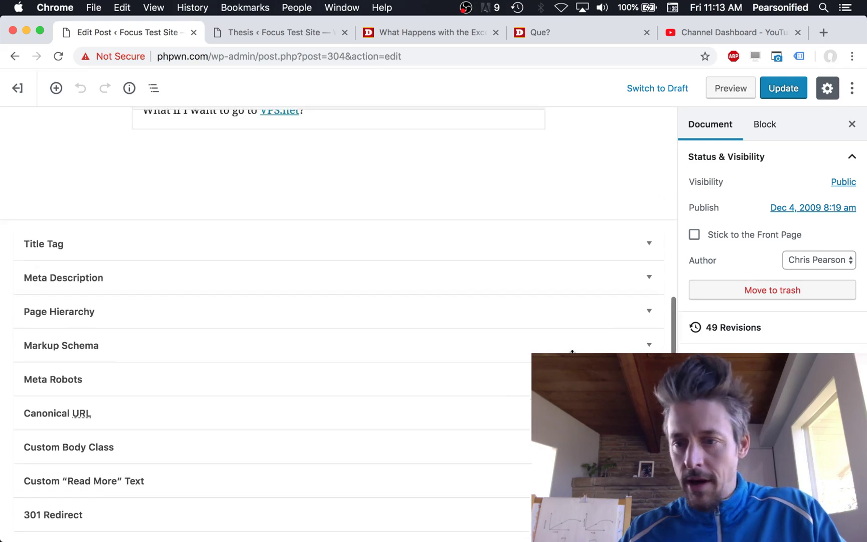